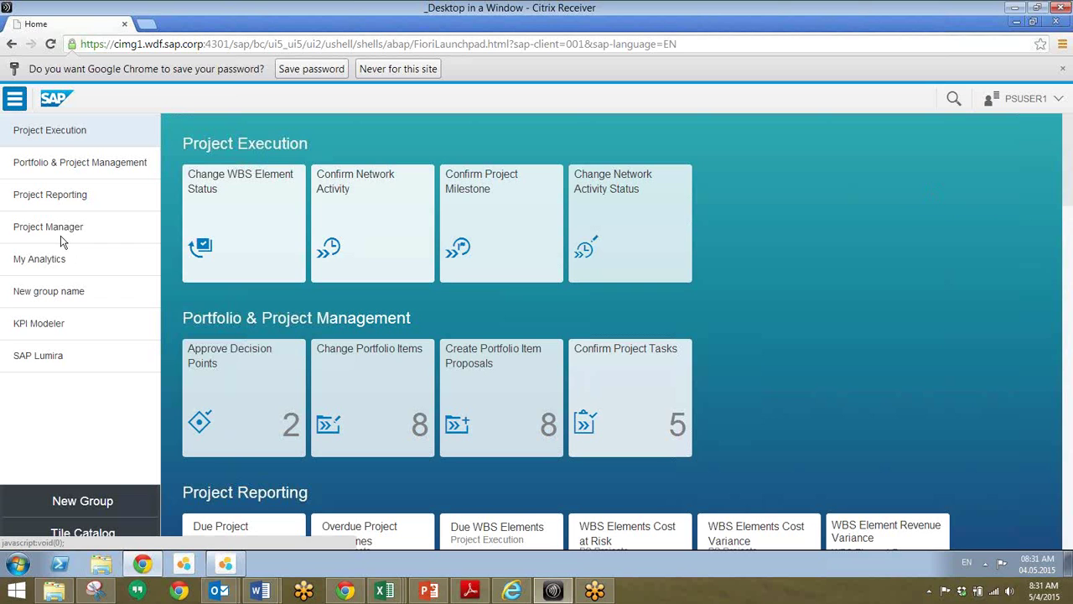
Launch the WBS Elements Cost Variance app from the Project Reporting group
{"action": "left_click", "coordinate": [72, 201]}
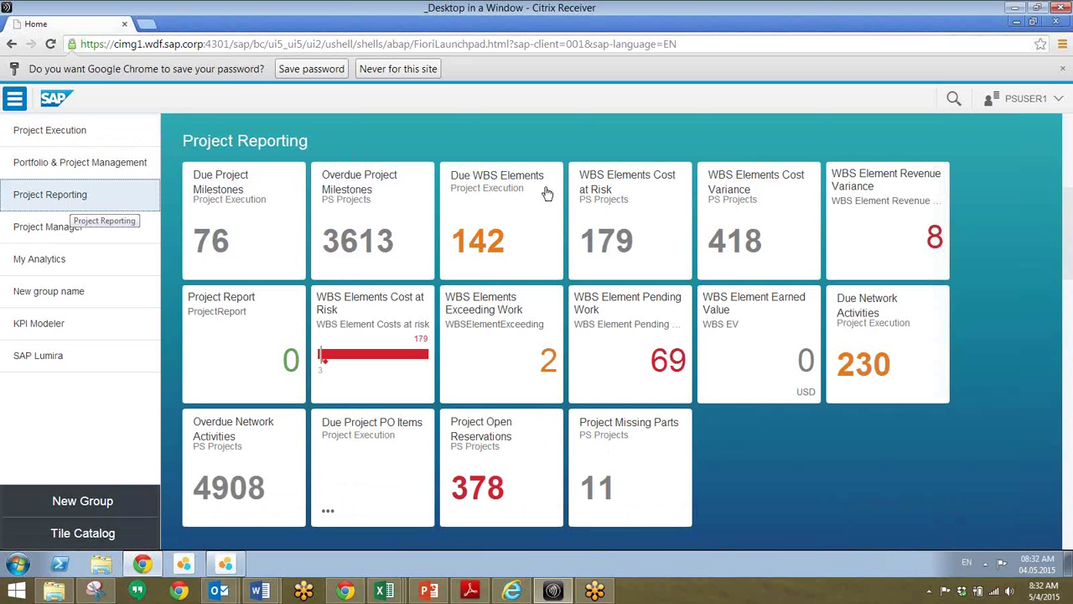
{"action": "key", "text": "Tab"}
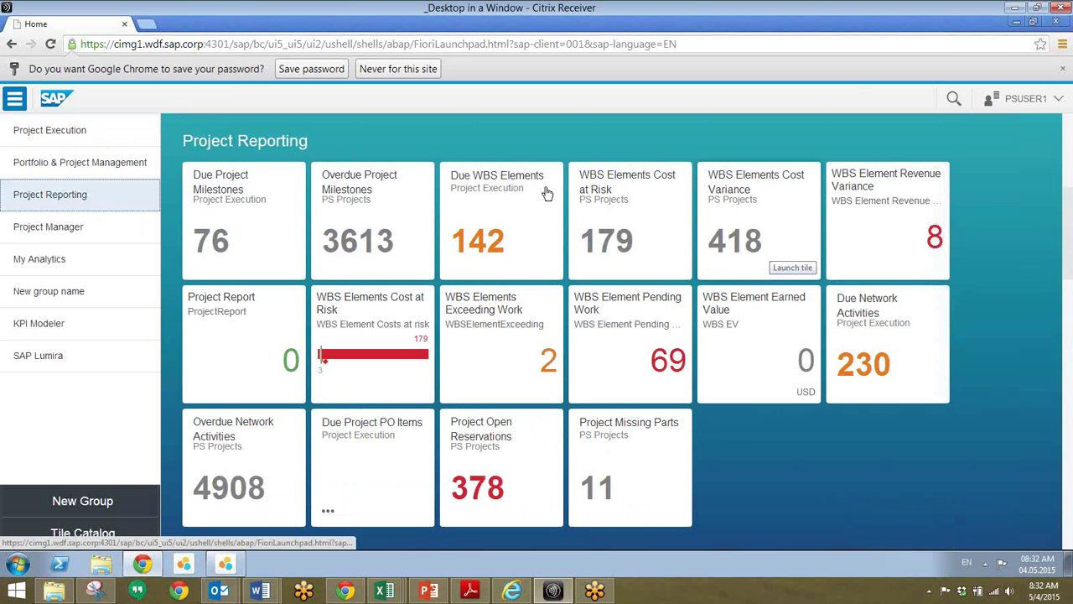
{"action": "key", "text": "Return"}
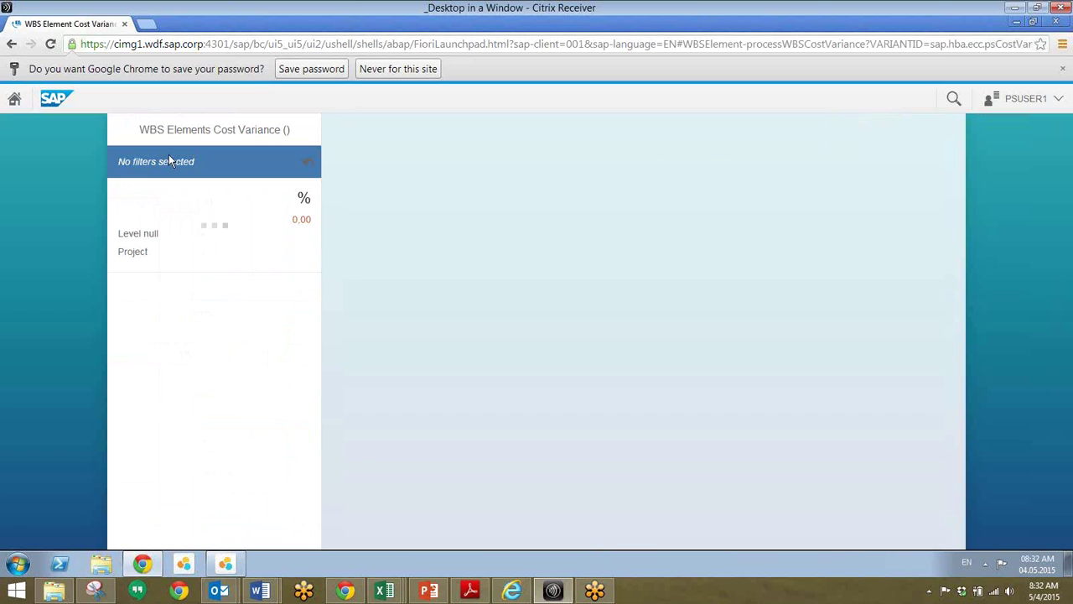
Open the WBS list filters and show the Project filter's value list
{"action": "left_click", "coordinate": [169, 160]}
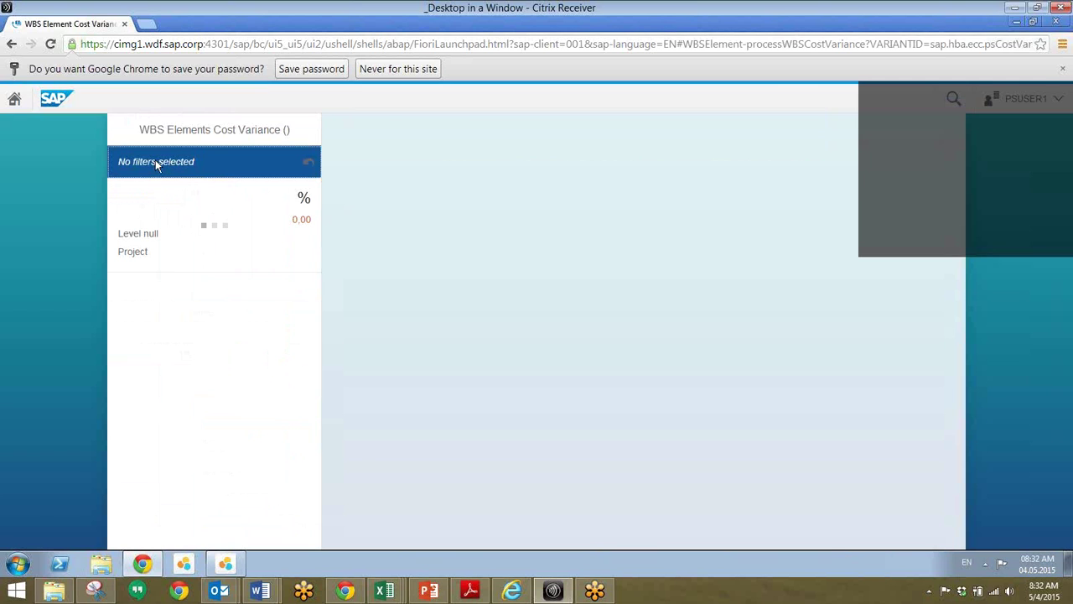
{"action": "left_click", "coordinate": [460, 255]}
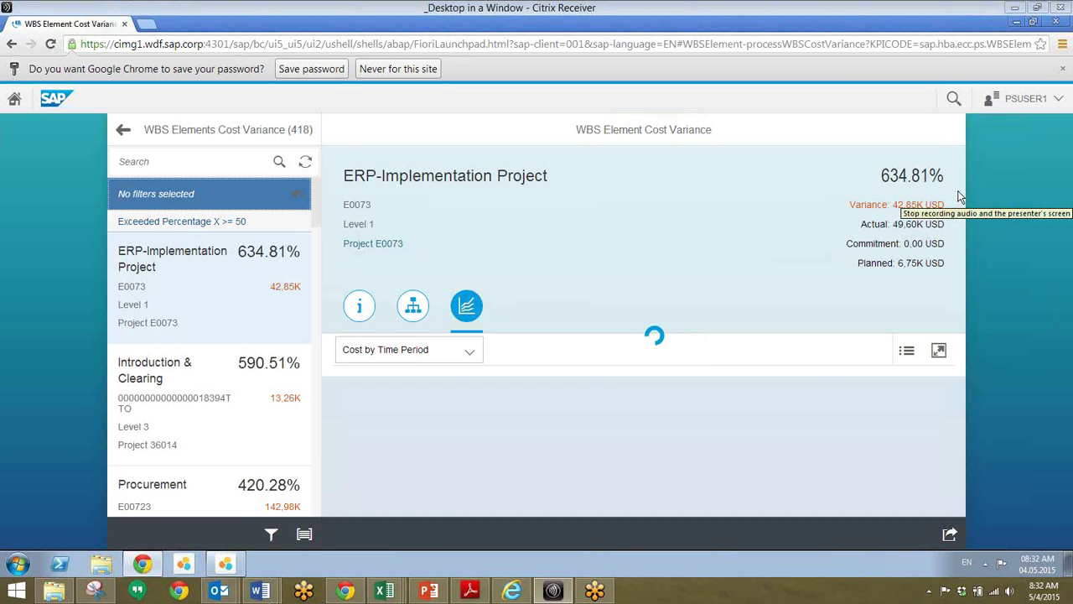
{"action": "left_click", "coordinate": [154, 195]}
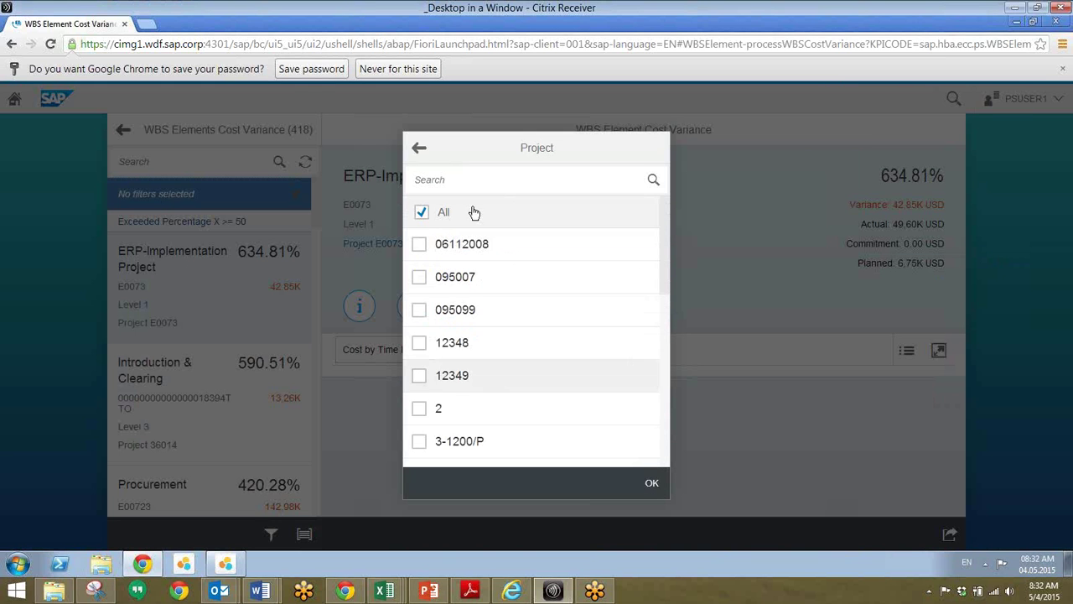
Search the Project filter values for 'e4060'
{"action": "scroll", "coordinate": [487, 315], "scroll_direction": "down", "scroll_amount": 3}
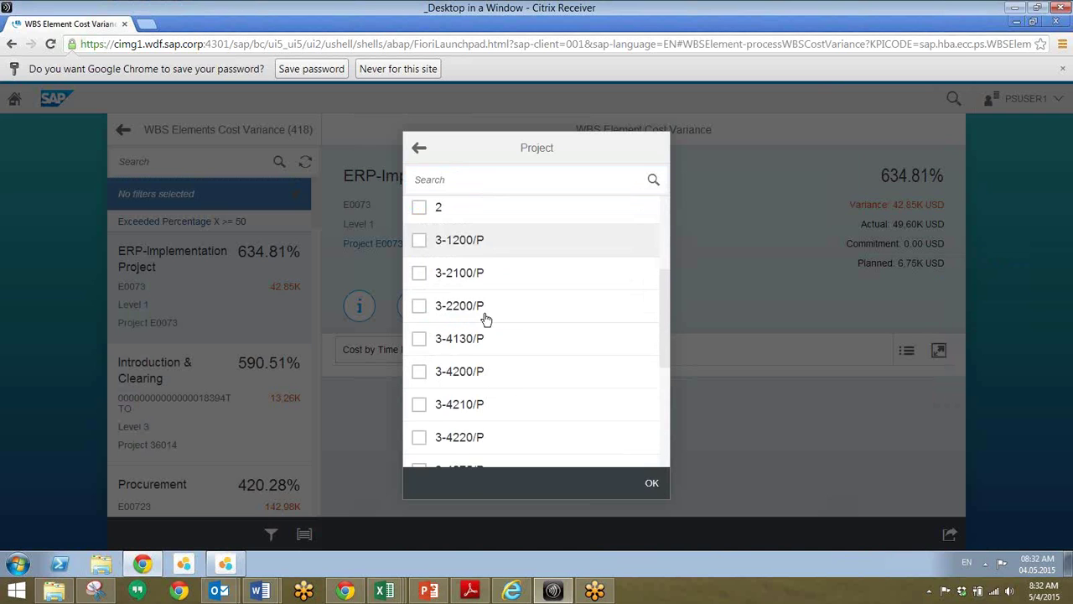
{"action": "scroll", "coordinate": [487, 319], "scroll_direction": "down", "scroll_amount": 4}
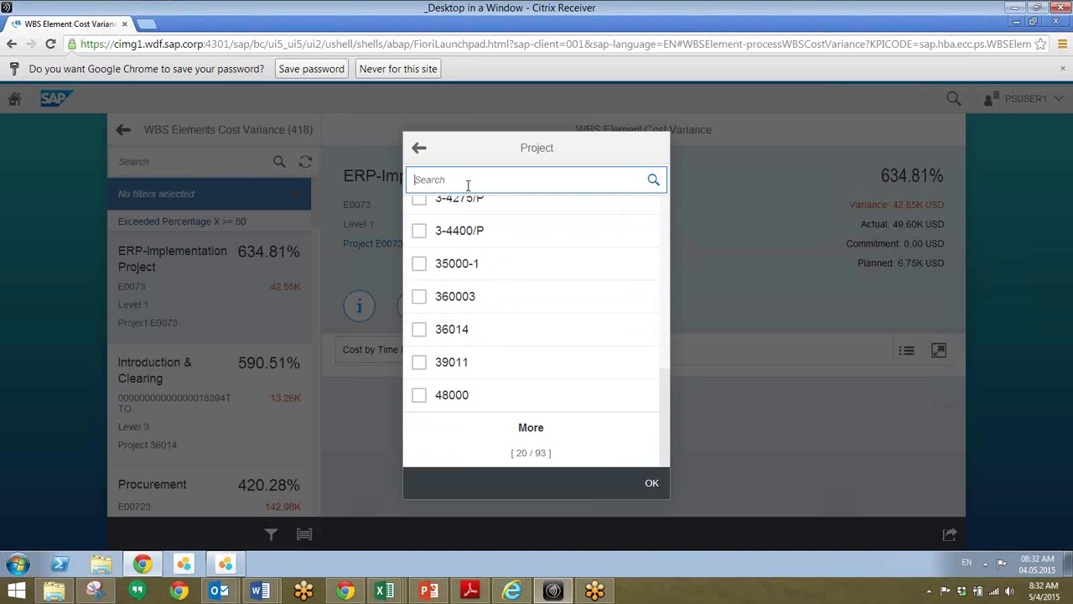
{"action": "type", "text": "e4060"}
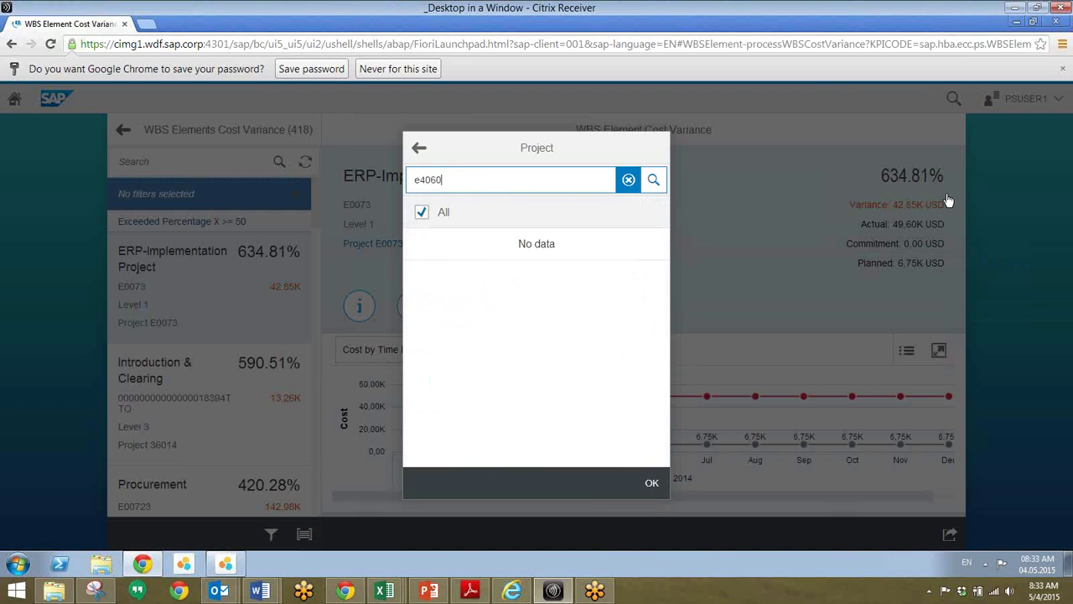
{"action": "key", "text": "Return"}
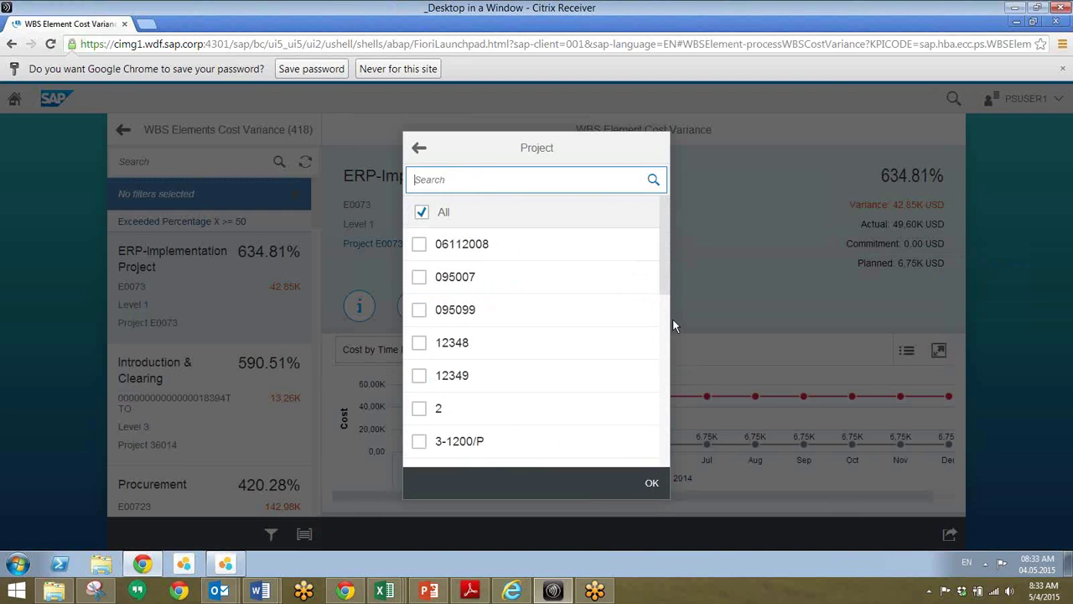
{"action": "left_click_drag", "start_coordinate": [672, 317], "coordinate": [673, 466]}
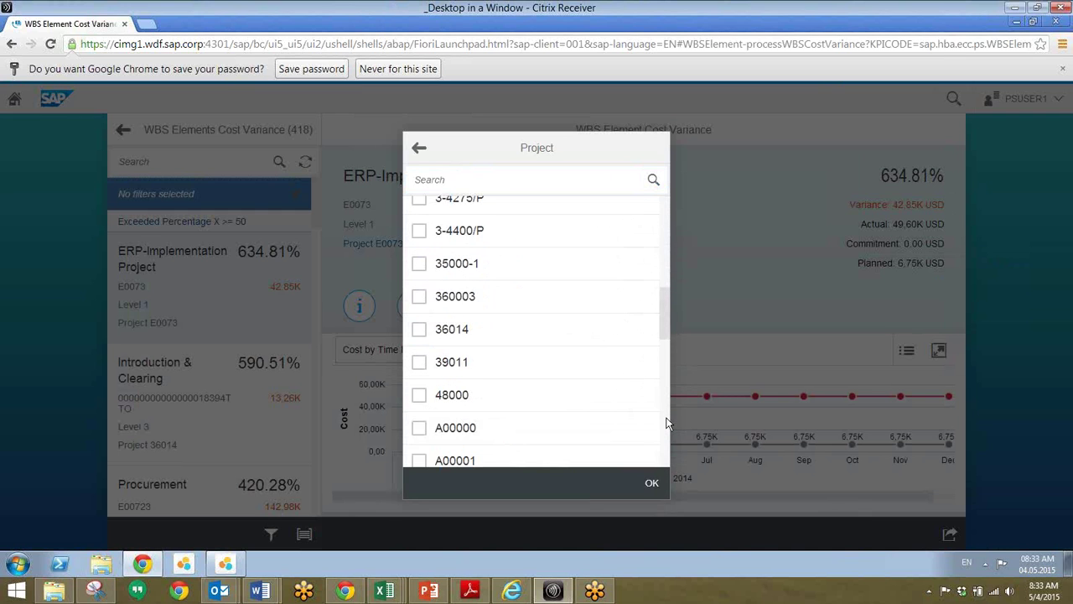
Load more projects, then tick only E4060 as the Project filter and apply it
{"action": "scroll", "coordinate": [667, 424], "scroll_direction": "down", "scroll_amount": 5}
{"action": "scroll", "coordinate": [673, 467], "scroll_direction": "down", "scroll_amount": 2}
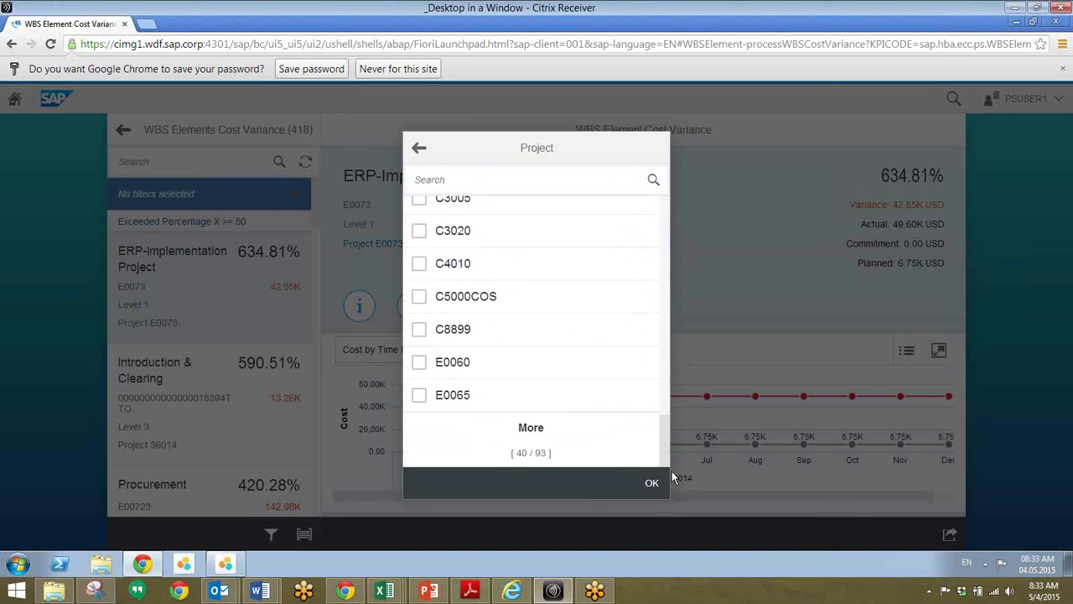
{"action": "left_click", "coordinate": [531, 428]}
{"action": "scroll", "coordinate": [558, 395], "scroll_direction": "down", "scroll_amount": 5}
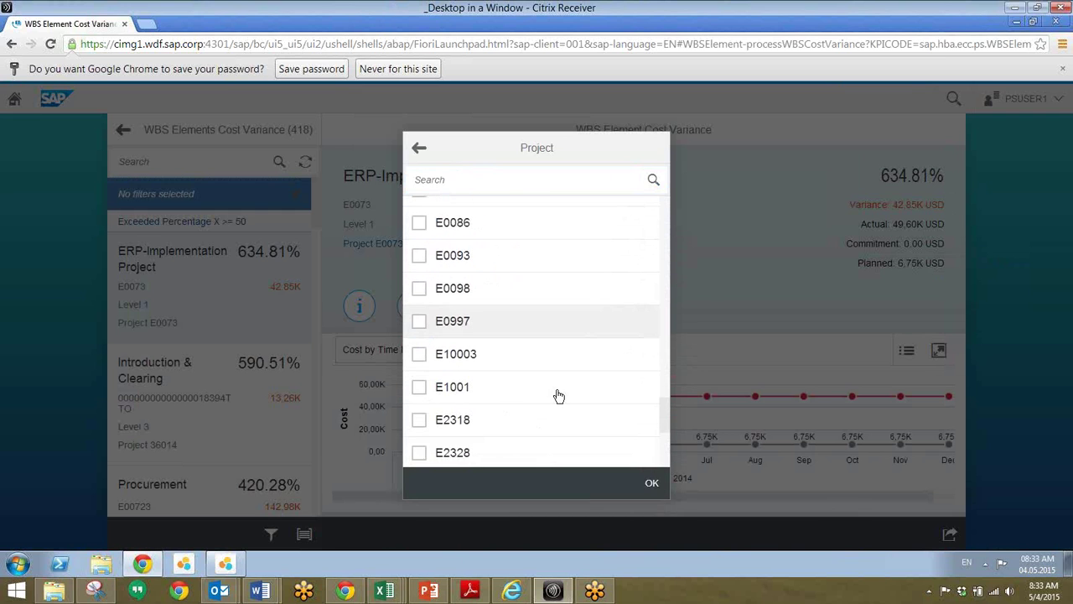
{"action": "scroll", "coordinate": [559, 395], "scroll_direction": "down", "scroll_amount": 5}
{"action": "scroll", "coordinate": [558, 395], "scroll_direction": "up", "scroll_amount": 3}
{"action": "scroll", "coordinate": [558, 395], "scroll_direction": "up", "scroll_amount": 1}
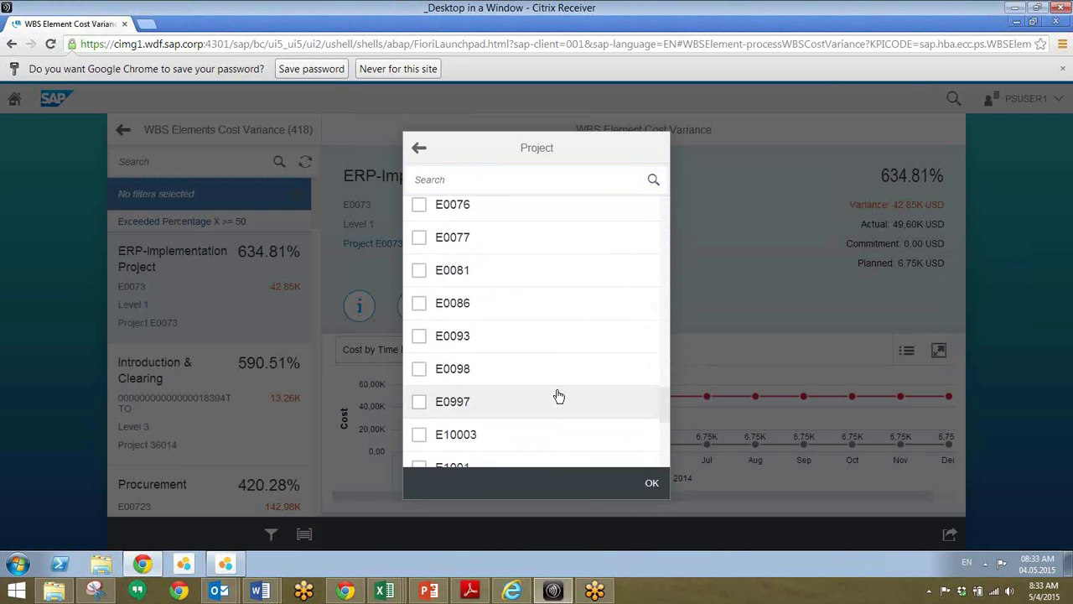
{"action": "scroll", "coordinate": [558, 395], "scroll_direction": "up", "scroll_amount": 1}
{"action": "scroll", "coordinate": [558, 395], "scroll_direction": "down", "scroll_amount": 2}
{"action": "scroll", "coordinate": [559, 395], "scroll_direction": "down", "scroll_amount": 2}
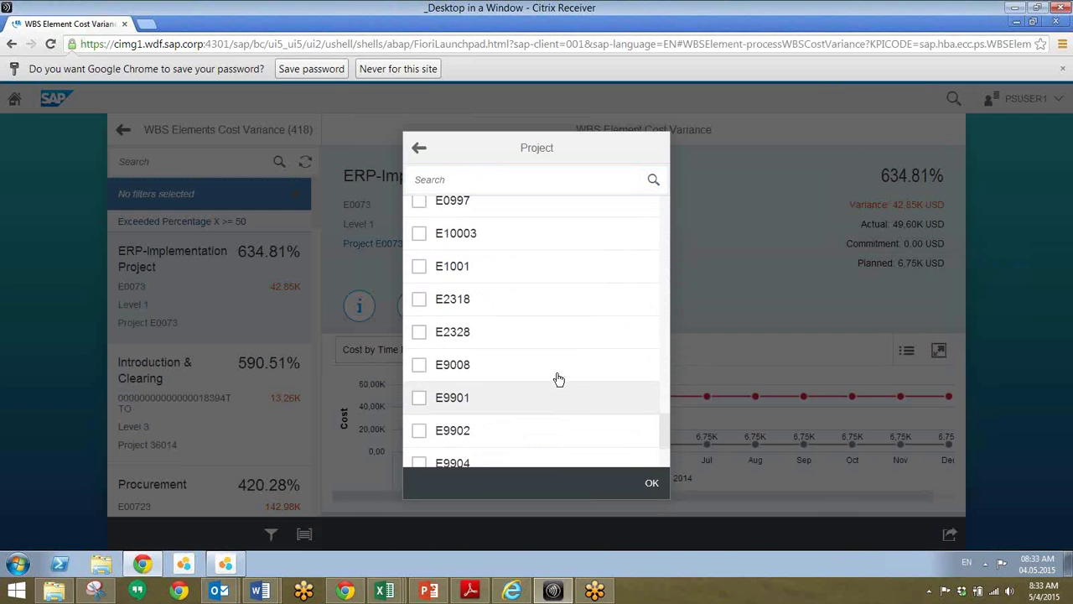
{"action": "scroll", "coordinate": [662, 445], "scroll_direction": "down", "scroll_amount": 3}
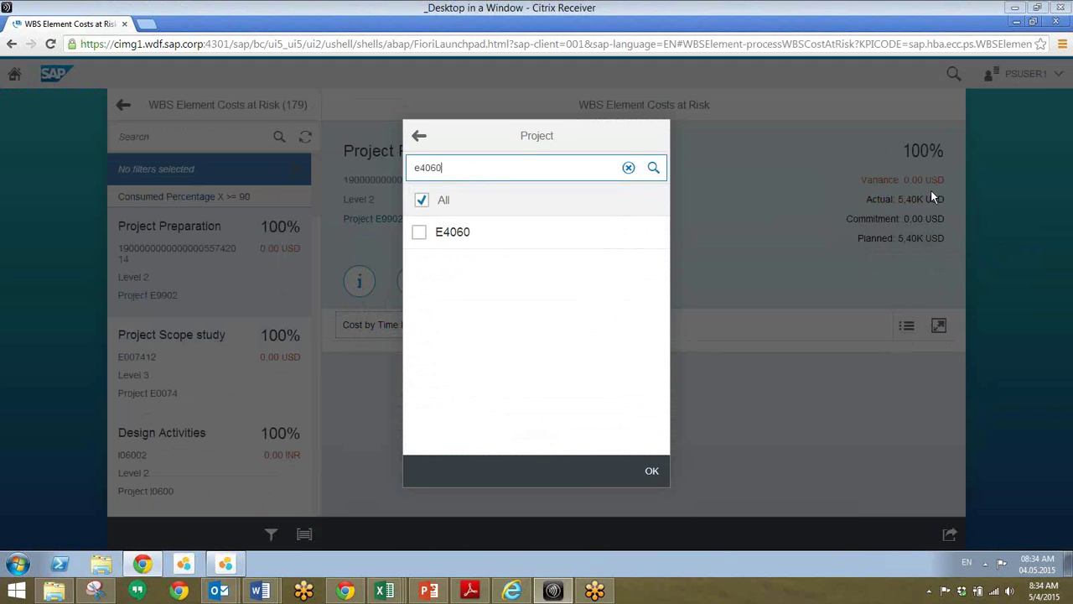
{"action": "left_click", "coordinate": [425, 241]}
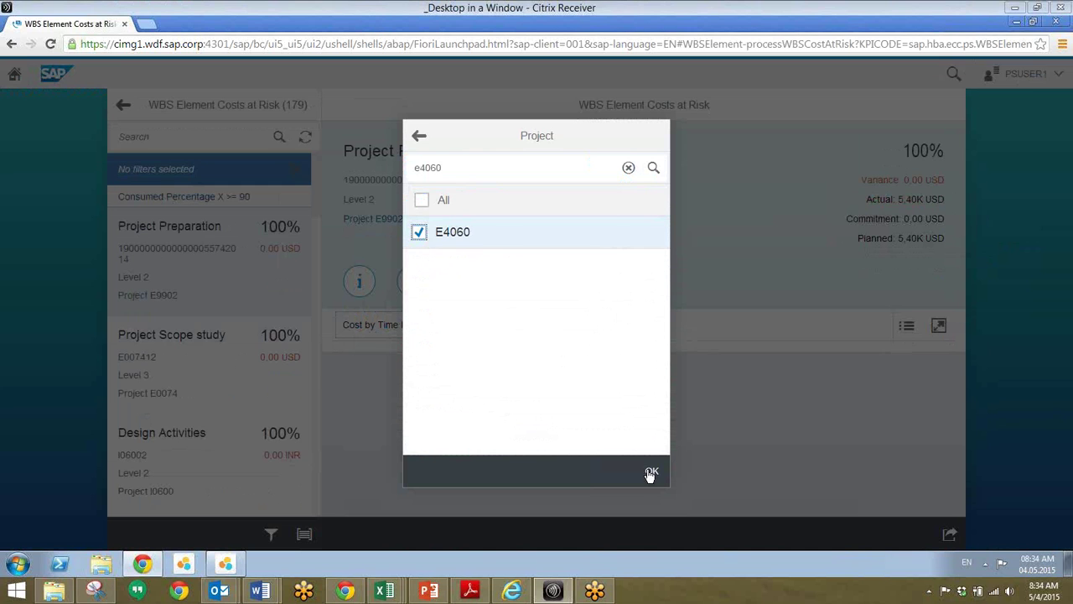
{"action": "left_click", "coordinate": [651, 472]}
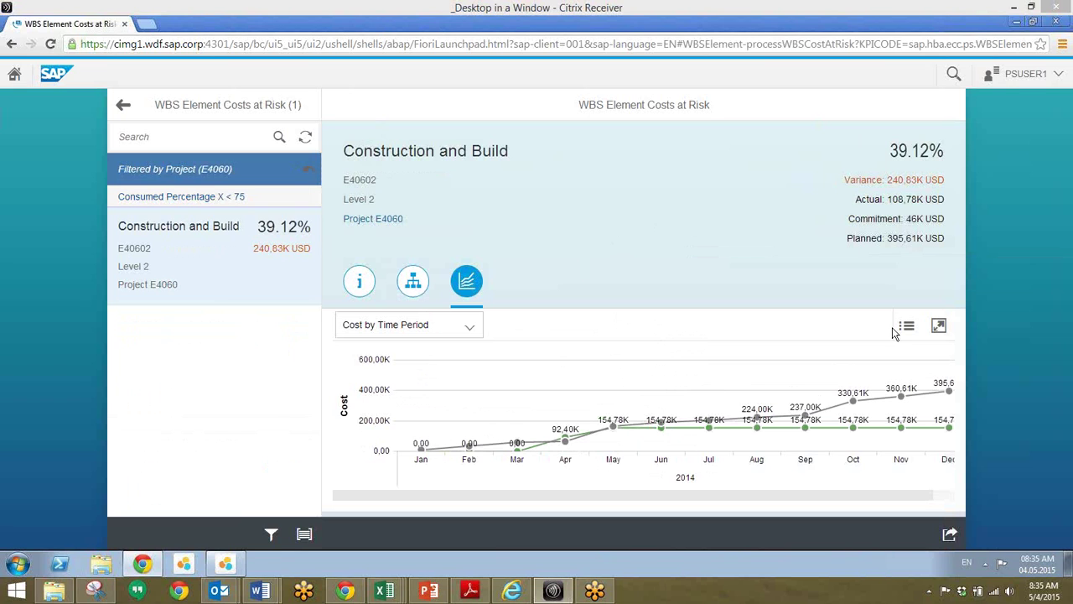
Show the Cost by Time Period chart full screen with April 2014's cost details (92.40K)
{"action": "left_click", "coordinate": [939, 327]}
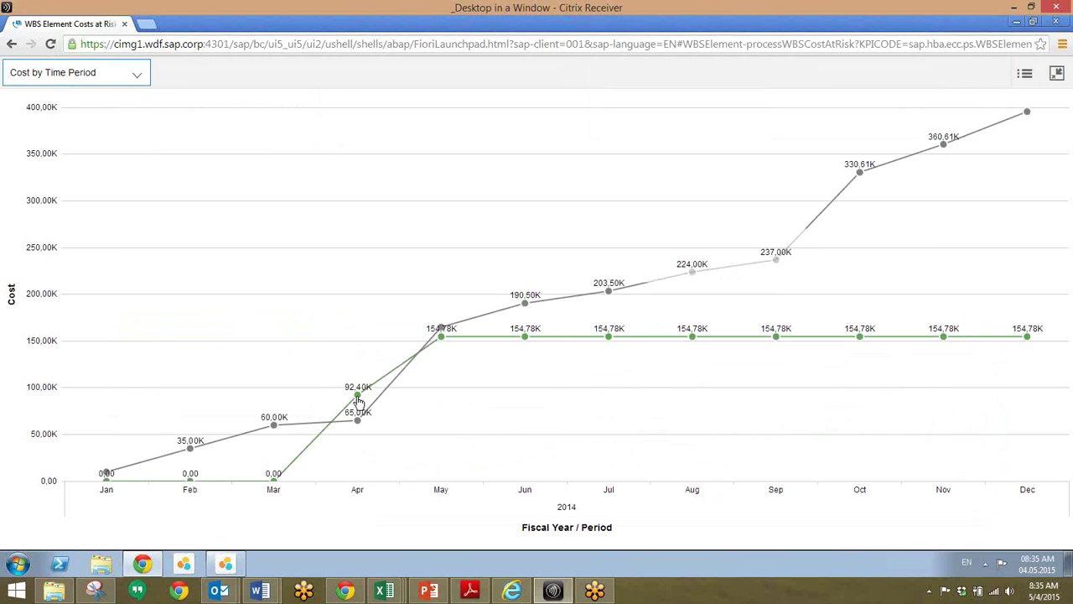
{"action": "left_click", "coordinate": [358, 401]}
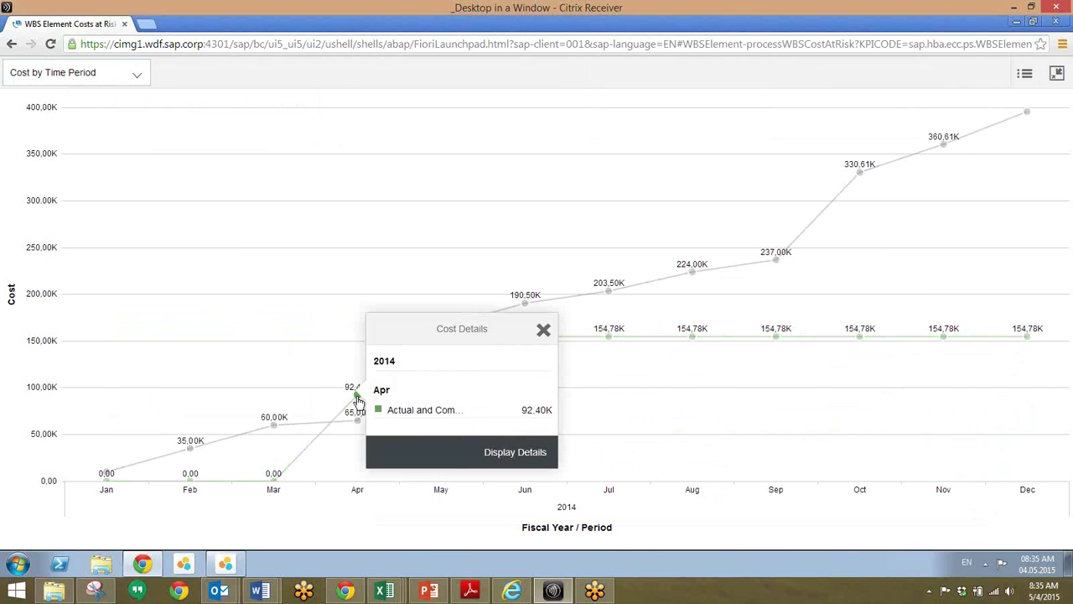
Display April 2014's Actual and Commitment line items: 480 USD activity allocations
{"action": "left_click", "coordinate": [422, 416]}
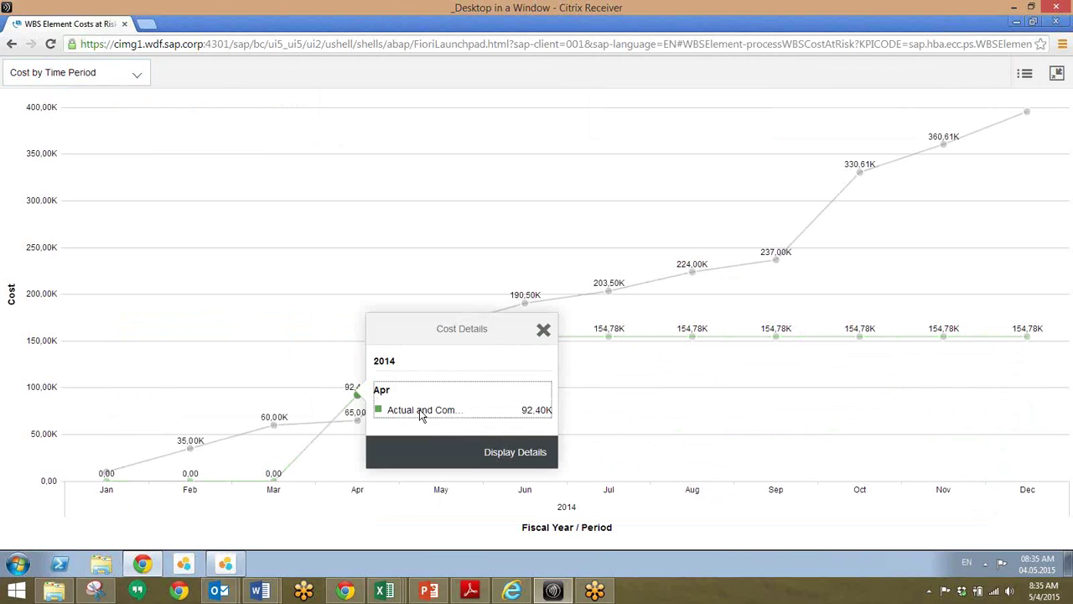
{"action": "left_click", "coordinate": [499, 433]}
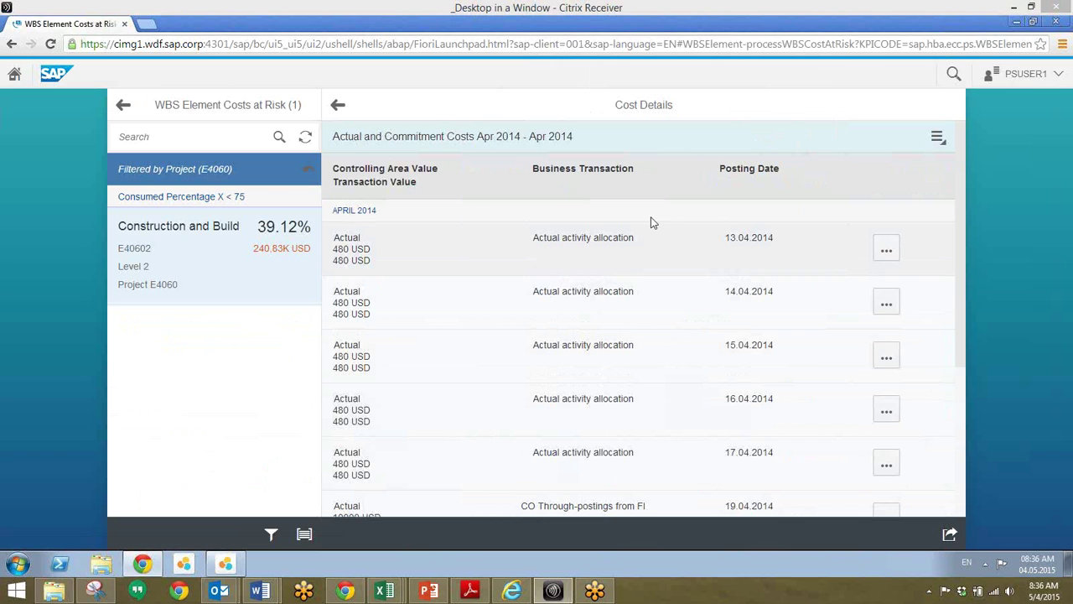
Bring the SAP Lumira window forward with the value-category dataset ready for a bar chart
{"action": "left_click", "coordinate": [236, 562]}
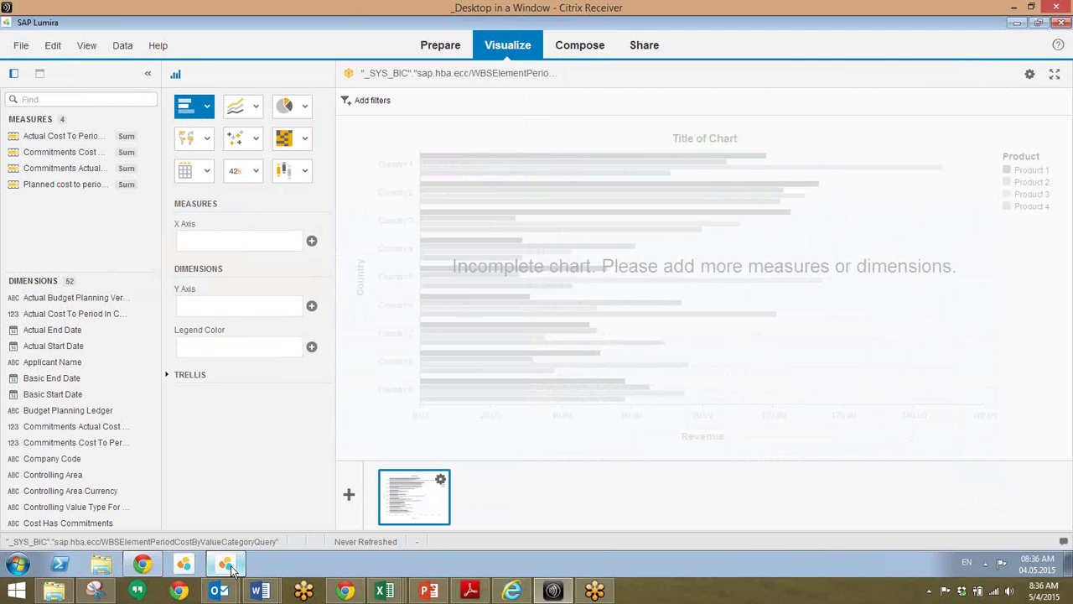
{"action": "left_click", "coordinate": [232, 569]}
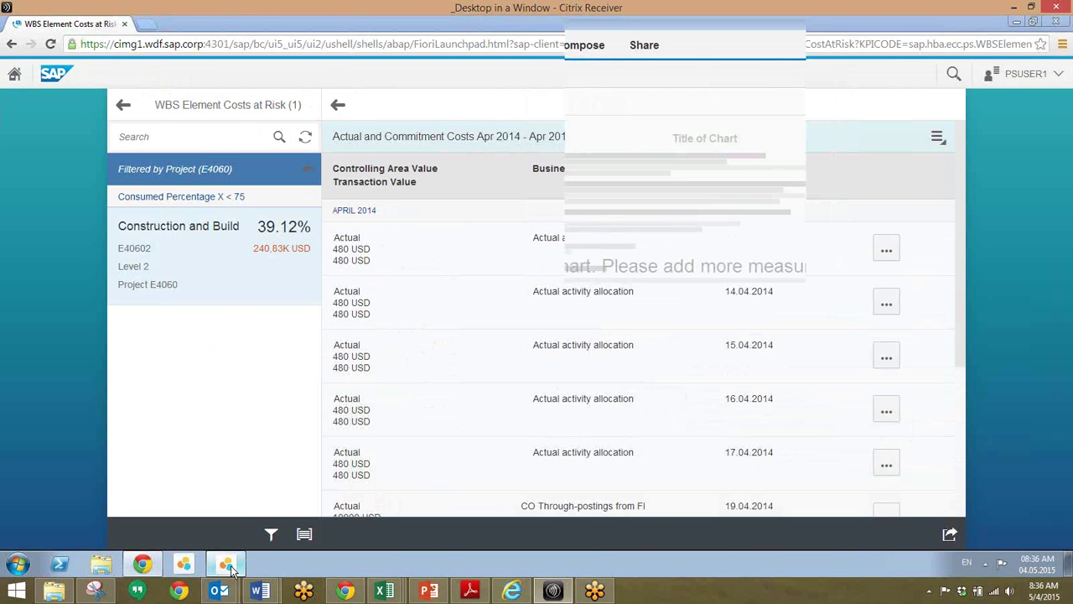
{"action": "left_click", "coordinate": [233, 568]}
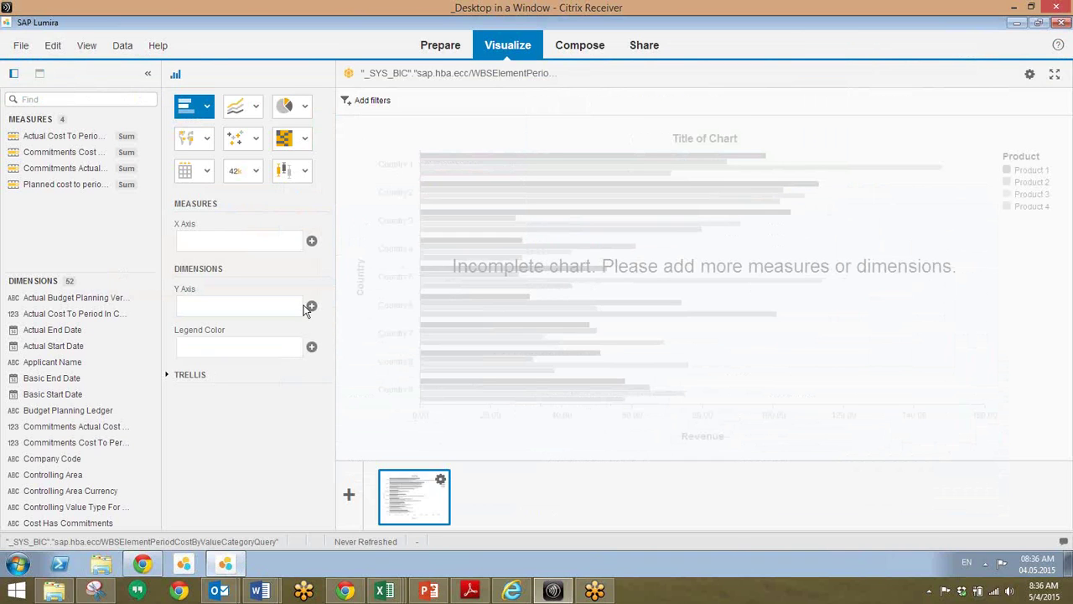
{"action": "left_click", "coordinate": [317, 346]}
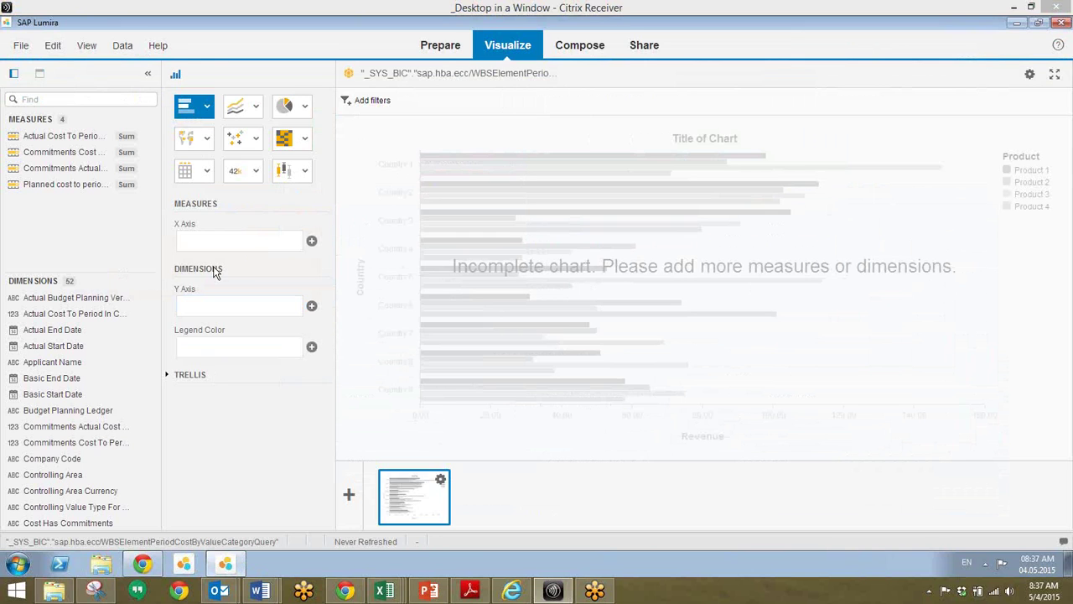
Chart Actual Cost To Period In Controlling Area Currency against Value Category Name
{"action": "left_click", "coordinate": [311, 242]}
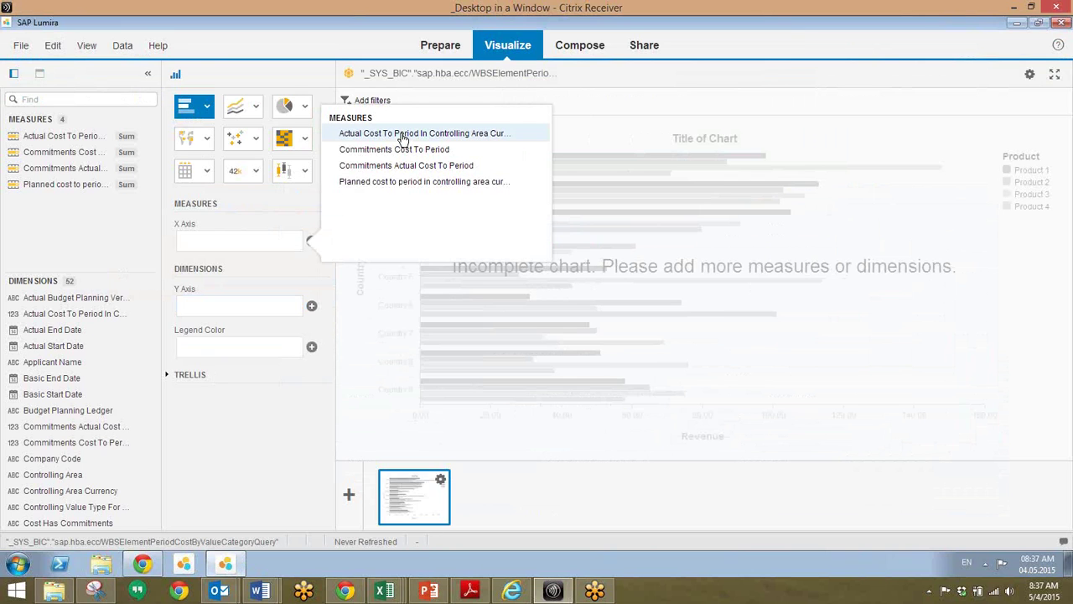
{"action": "left_click", "coordinate": [402, 135]}
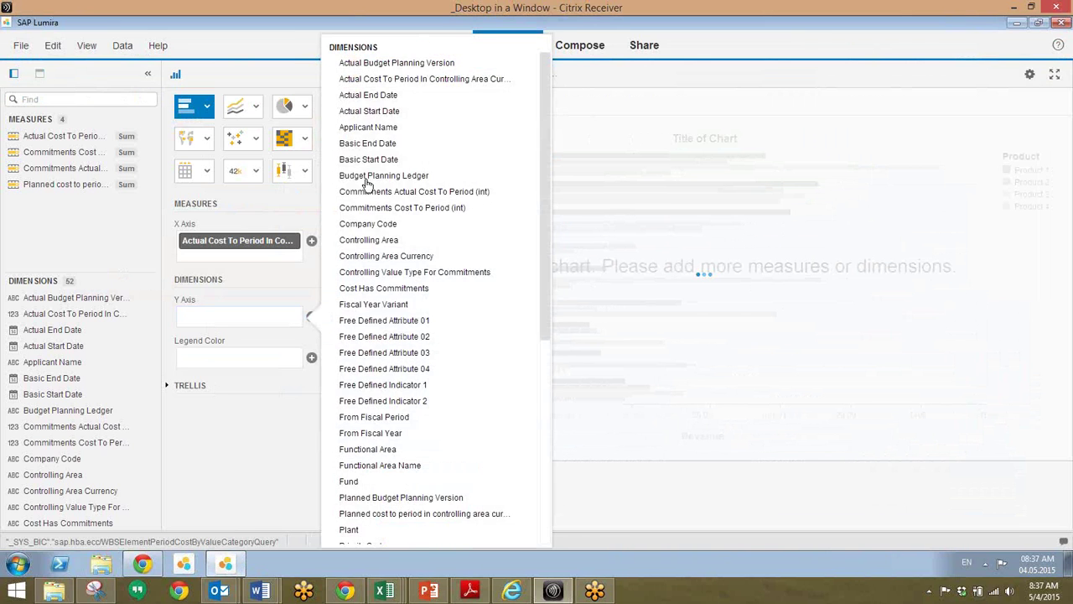
{"action": "scroll", "coordinate": [366, 183], "scroll_direction": "down", "scroll_amount": 5}
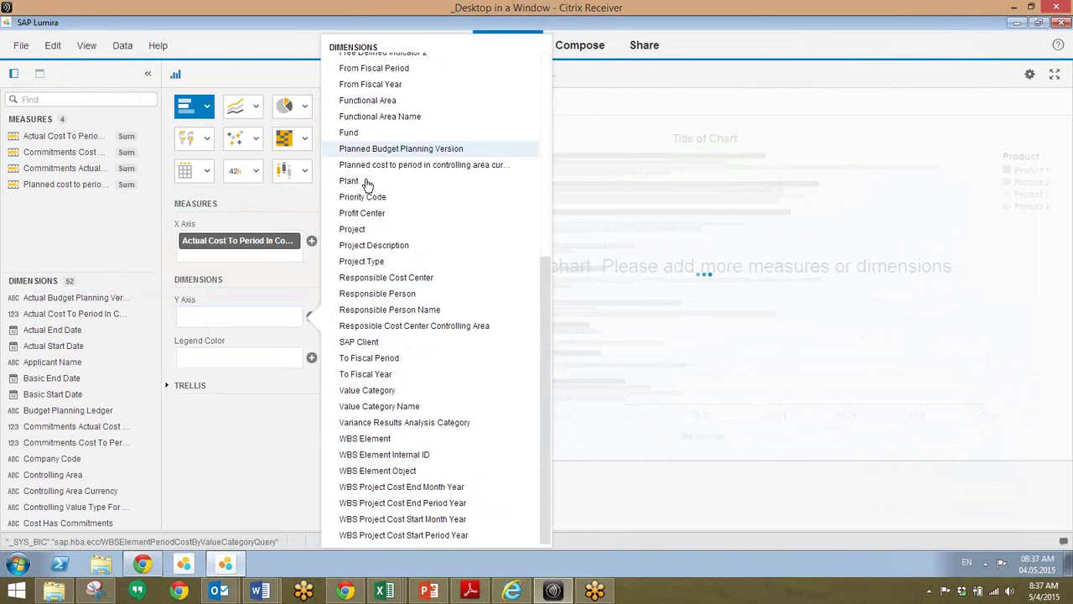
{"action": "left_click", "coordinate": [401, 408]}
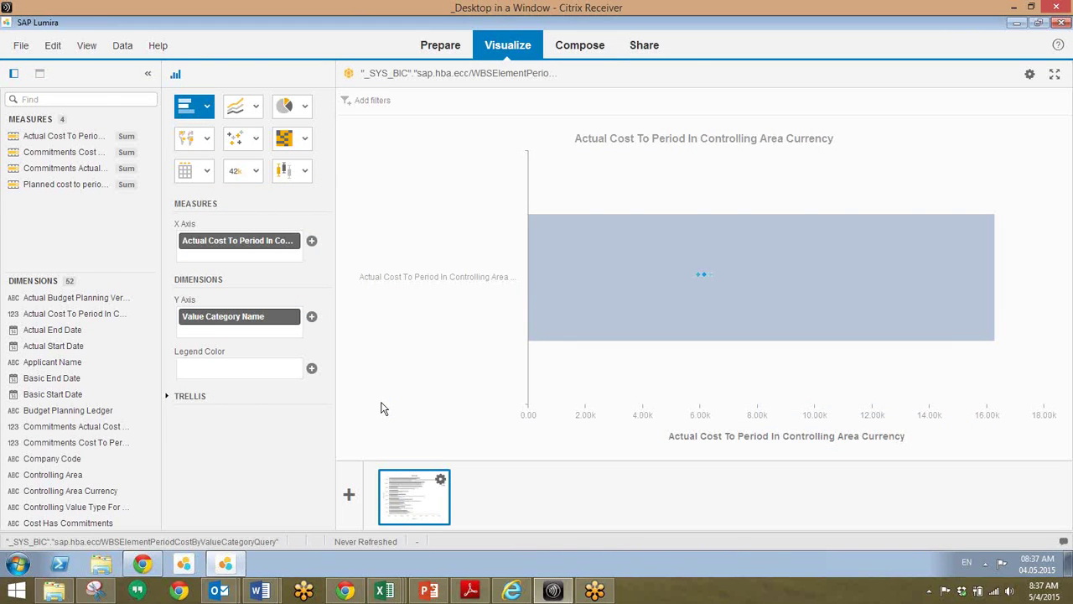